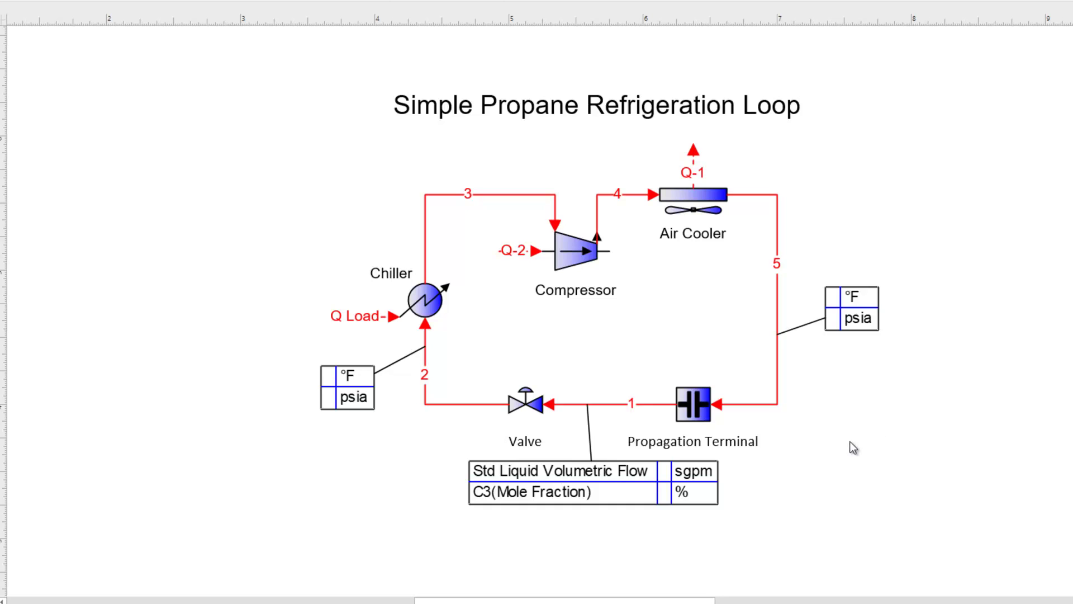
Select and deselect the Propagation Terminal block on the loop flowsheet
{"action": "left_click", "coordinate": [700, 411]}
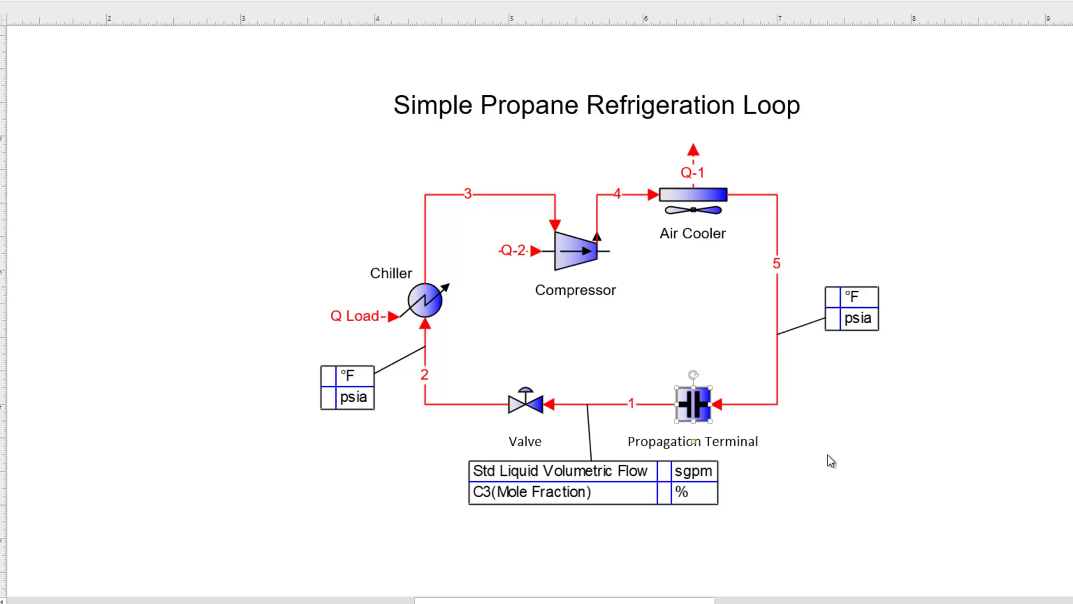
{"action": "left_click", "coordinate": [828, 459]}
{"action": "mouse_move", "coordinate": [427, 406]}
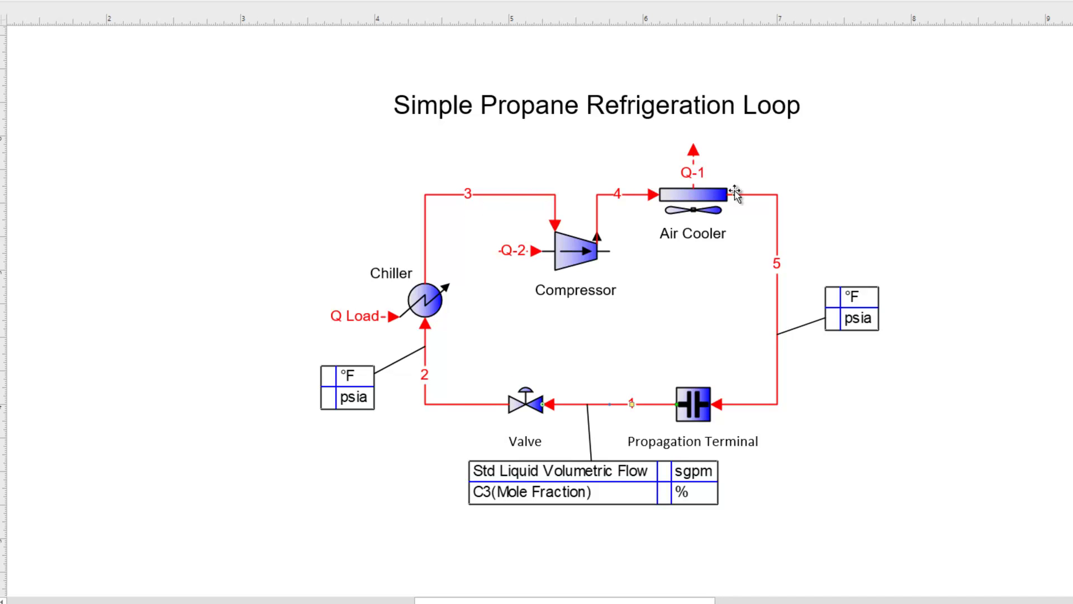
{"action": "mouse_move", "coordinate": [777, 252]}
{"action": "left_click", "coordinate": [693, 403]}
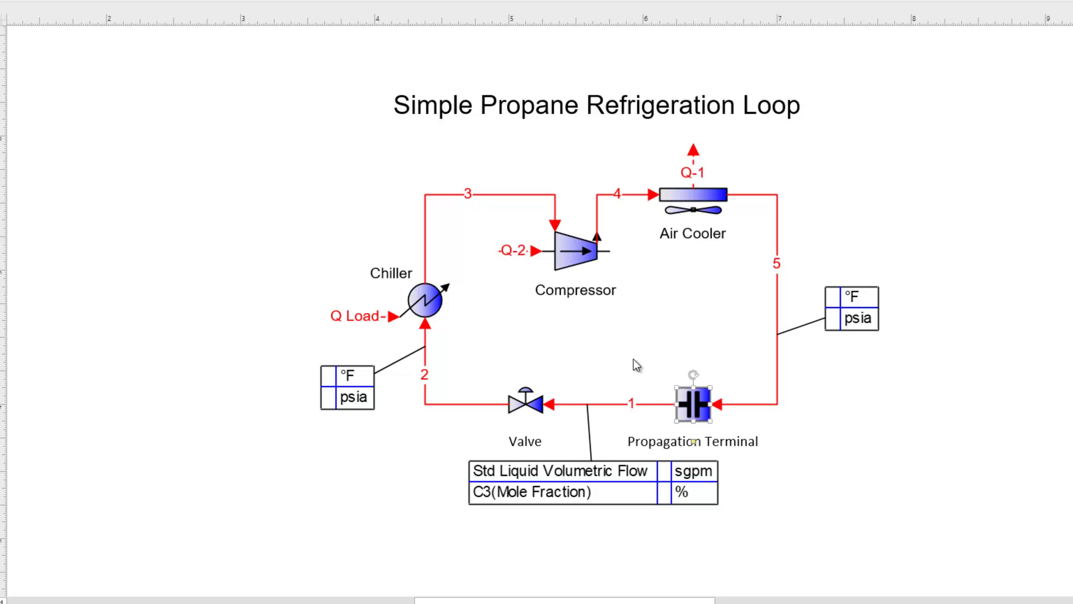
{"action": "key", "text": "Escape"}
{"action": "mouse_move", "coordinate": [626, 410]}
Enter 100 as stream 1's C3 total mole fraction, making it pure propane
{"action": "double_click", "coordinate": [619, 409]}
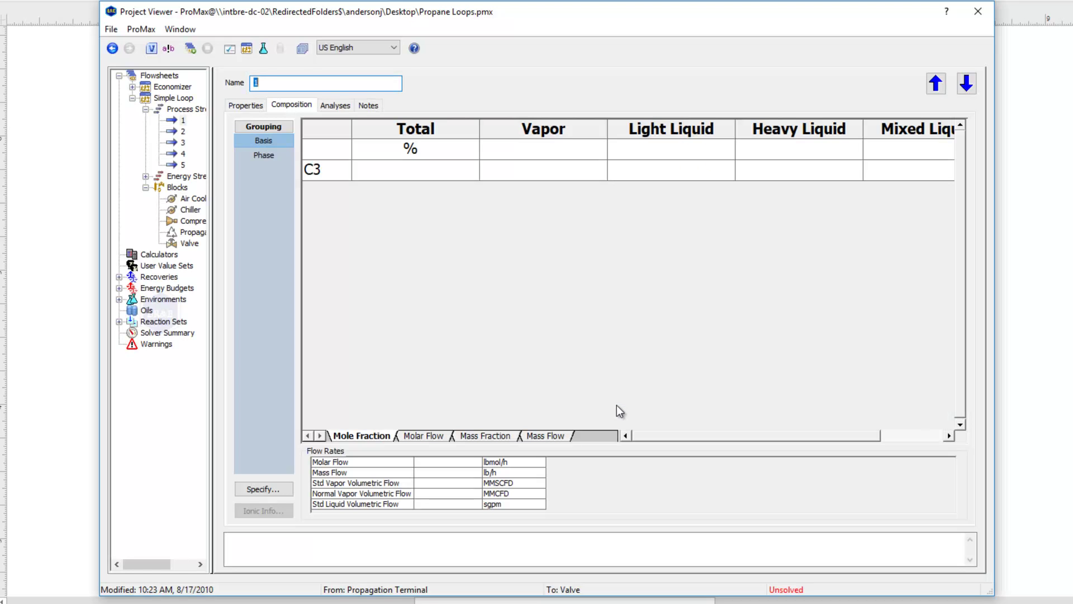
{"action": "left_click", "coordinate": [412, 168]}
{"action": "type", "text": "100"}
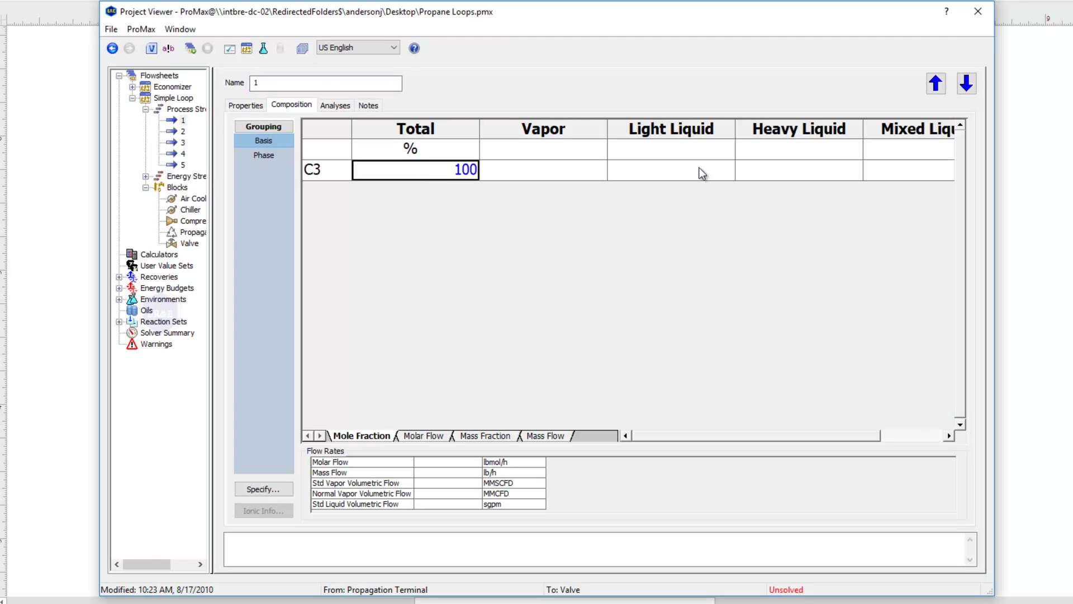
{"action": "left_click", "coordinate": [976, 13]}
{"action": "left_click", "coordinate": [581, 367]}
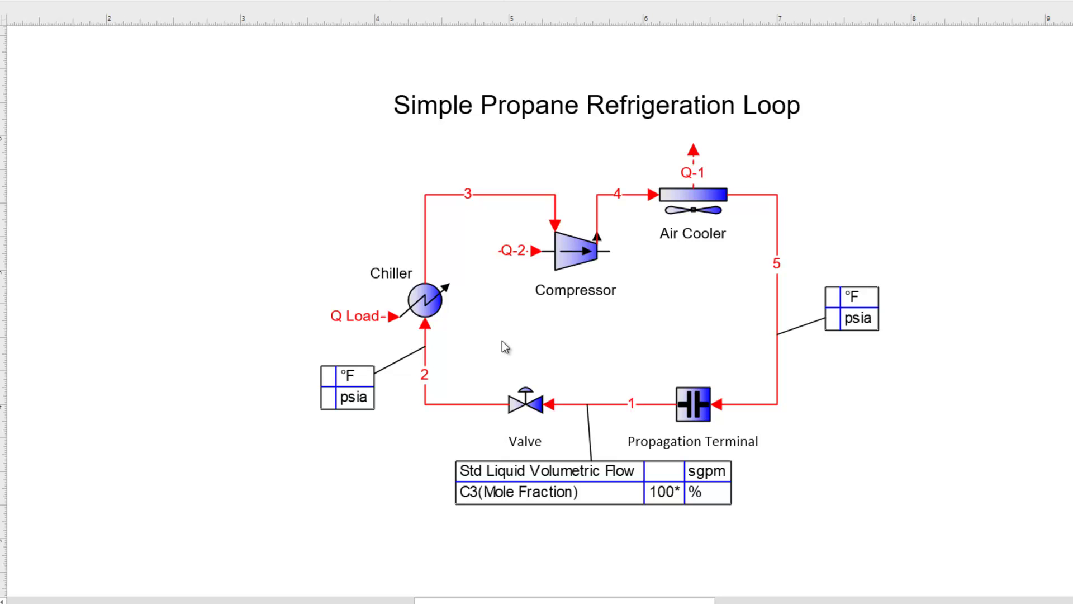
Enter -20 °F as stream 2's total temperature, leaving its pressure blank
{"action": "double_click", "coordinate": [424, 382]}
{"action": "left_click", "coordinate": [414, 147]}
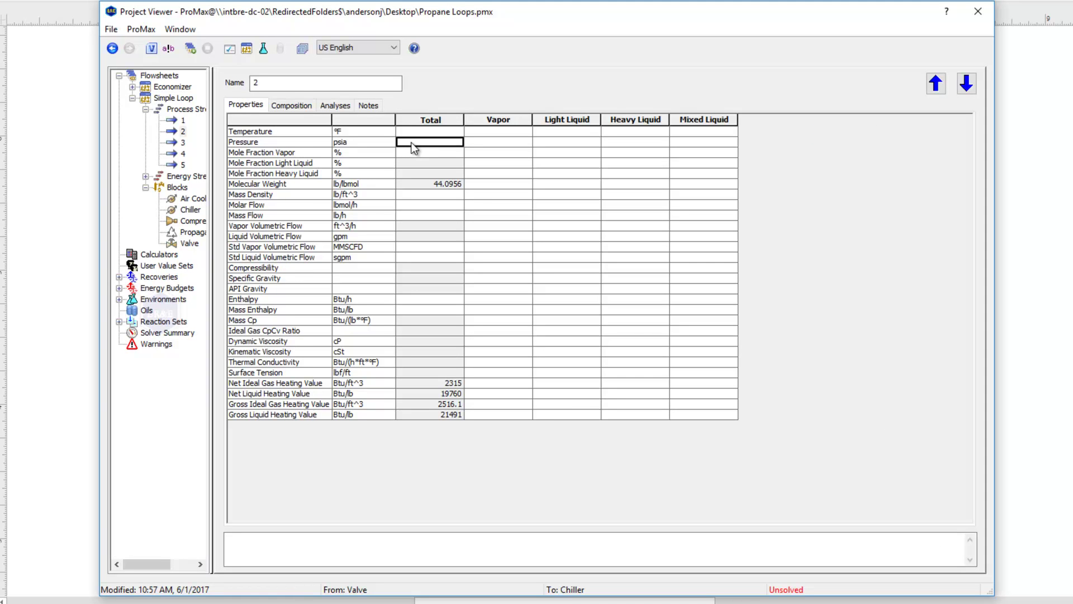
{"action": "scroll", "coordinate": [414, 147], "scroll_direction": "up", "scroll_amount": 3}
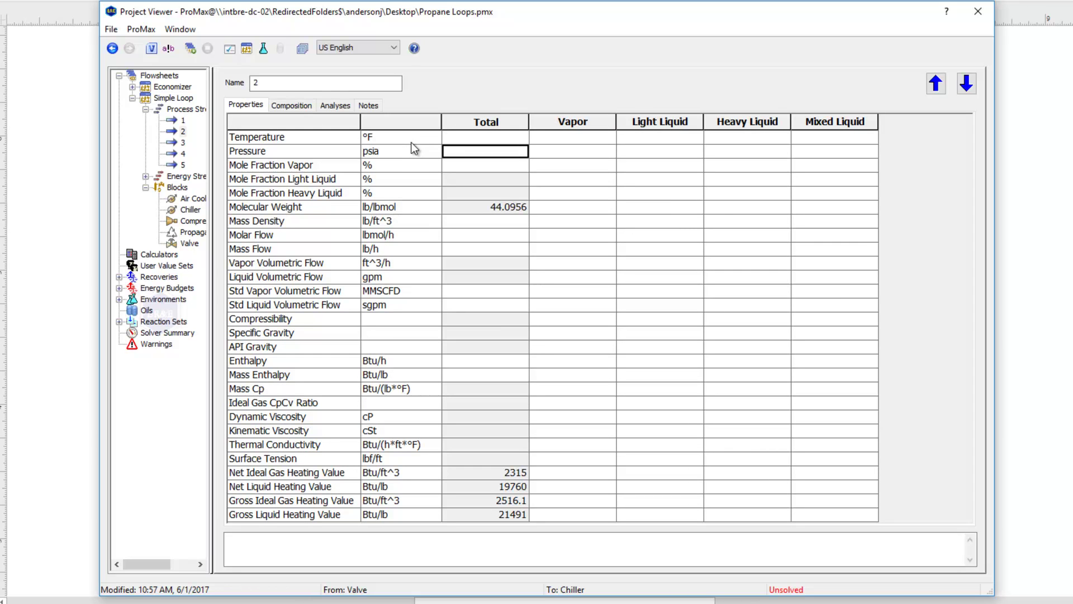
{"action": "left_click", "coordinate": [448, 142]}
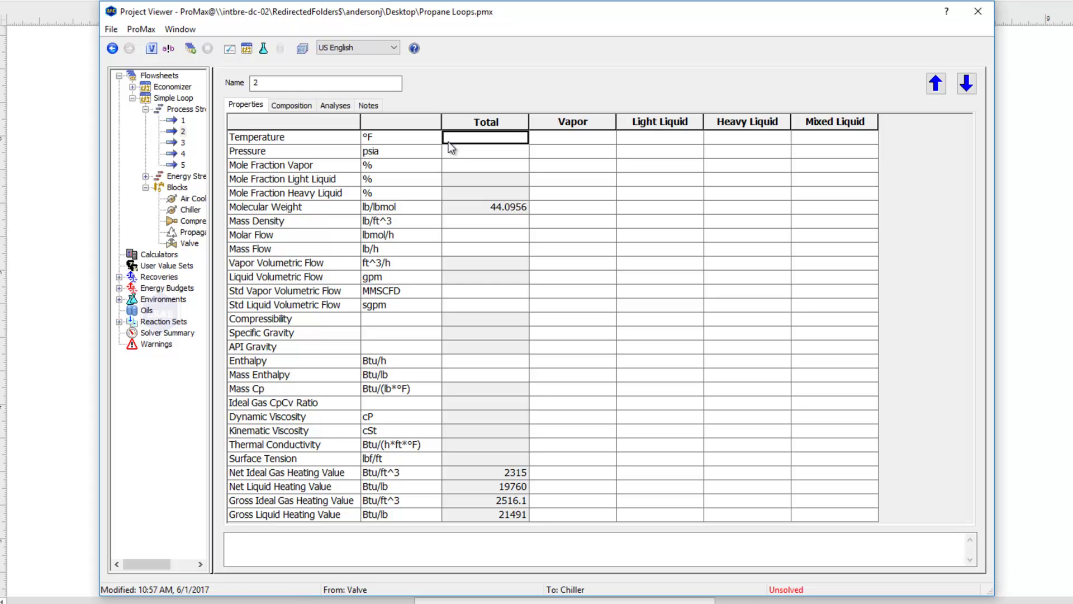
{"action": "left_click", "coordinate": [448, 141]}
{"action": "type", "text": "-20"}
{"action": "key", "text": "Return"}
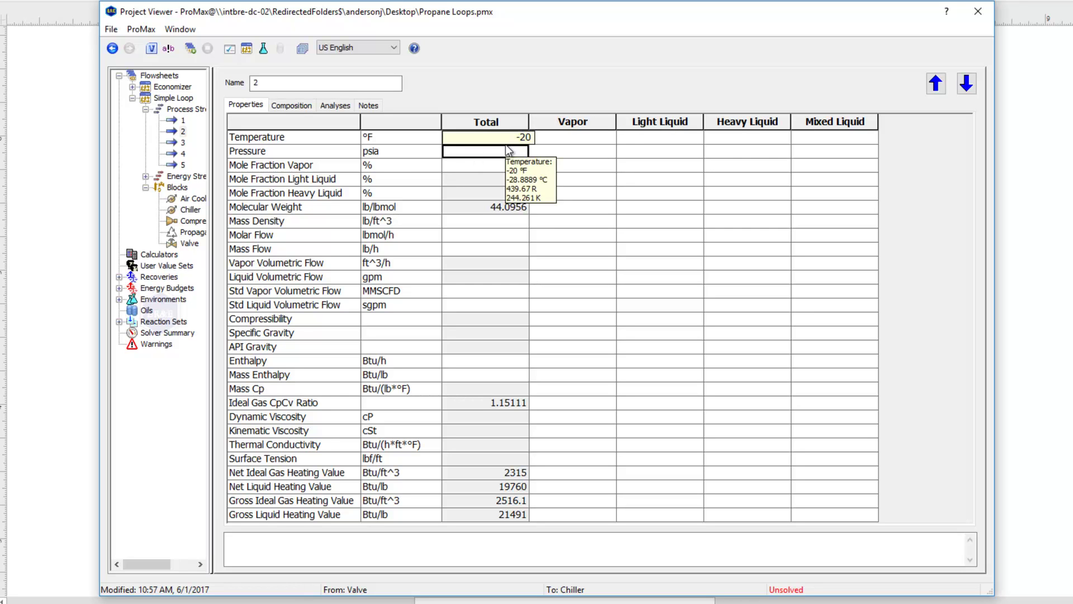
{"action": "left_click", "coordinate": [977, 11]}
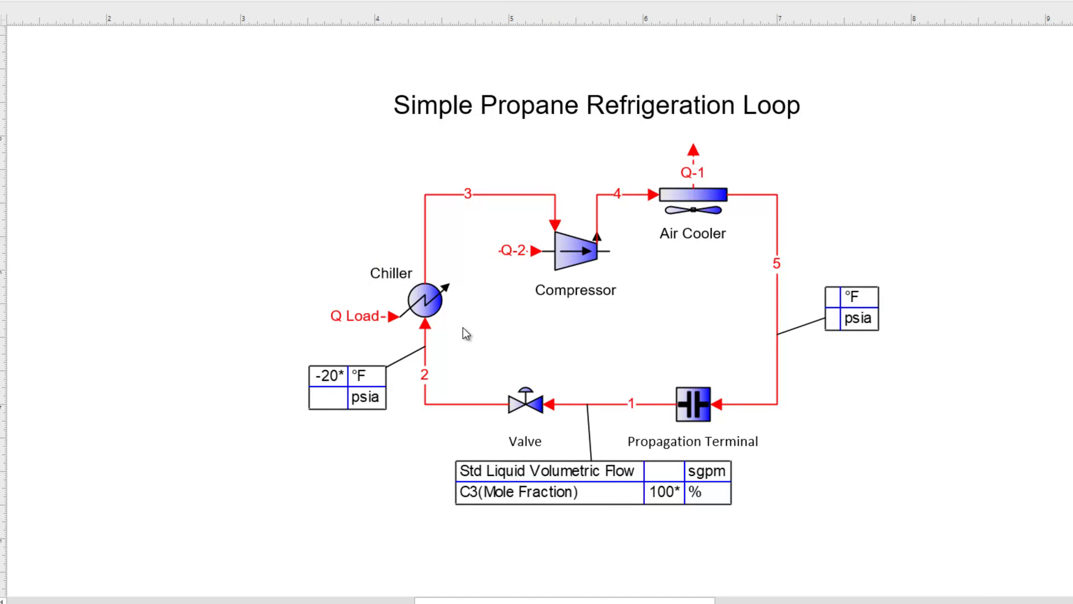
Enter 1 psi as the Chiller's pressure drop on its Process Data
{"action": "double_click", "coordinate": [423, 302]}
{"action": "left_click", "coordinate": [577, 155]}
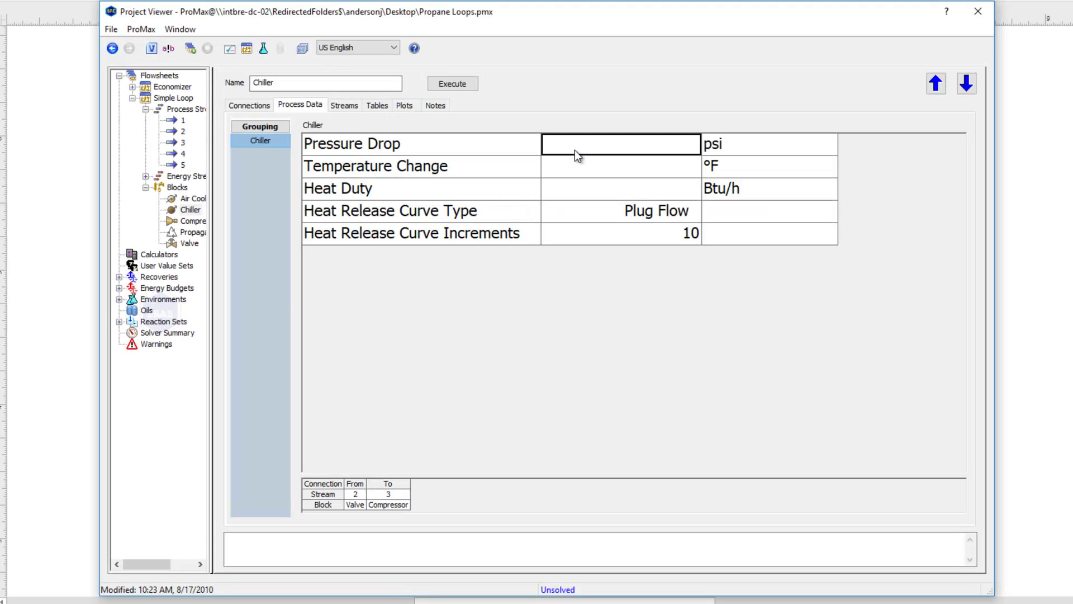
{"action": "type", "text": "1"}
{"action": "key", "text": "Return"}
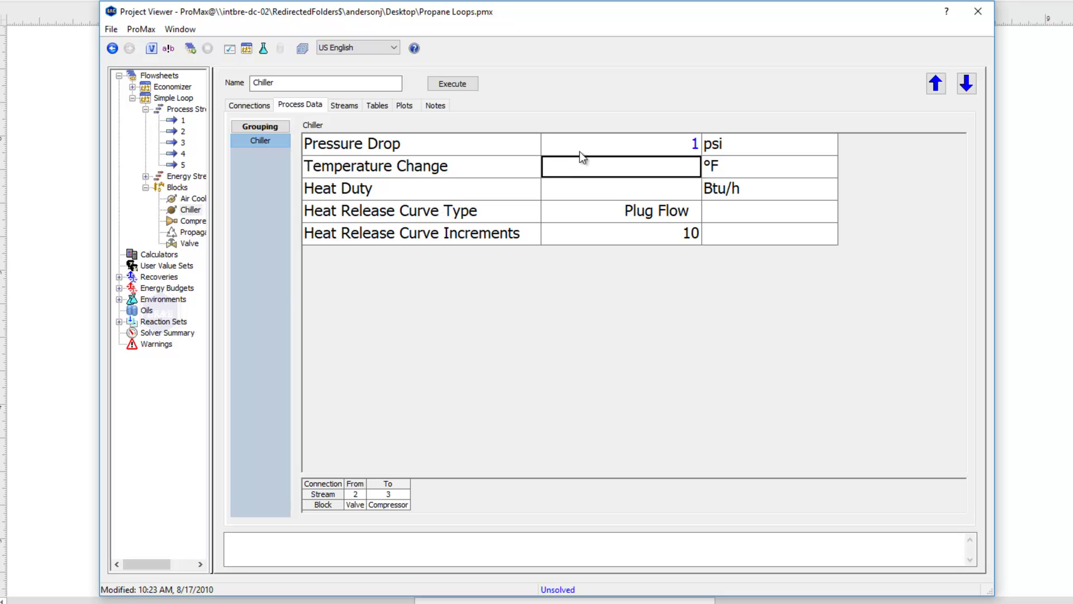
{"action": "left_click", "coordinate": [974, 14]}
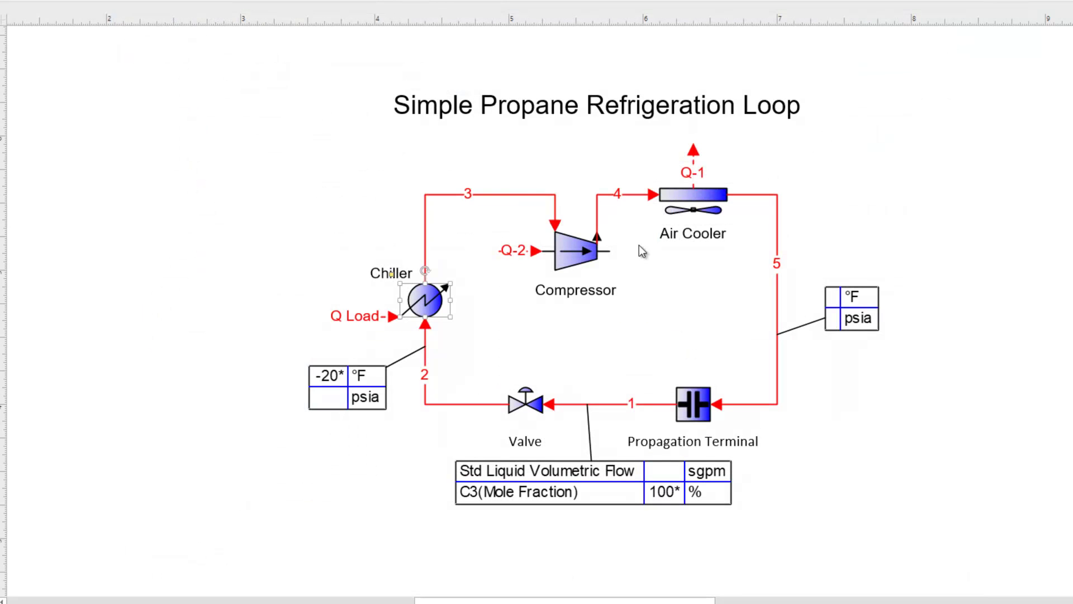
{"action": "left_click", "coordinate": [467, 354]}
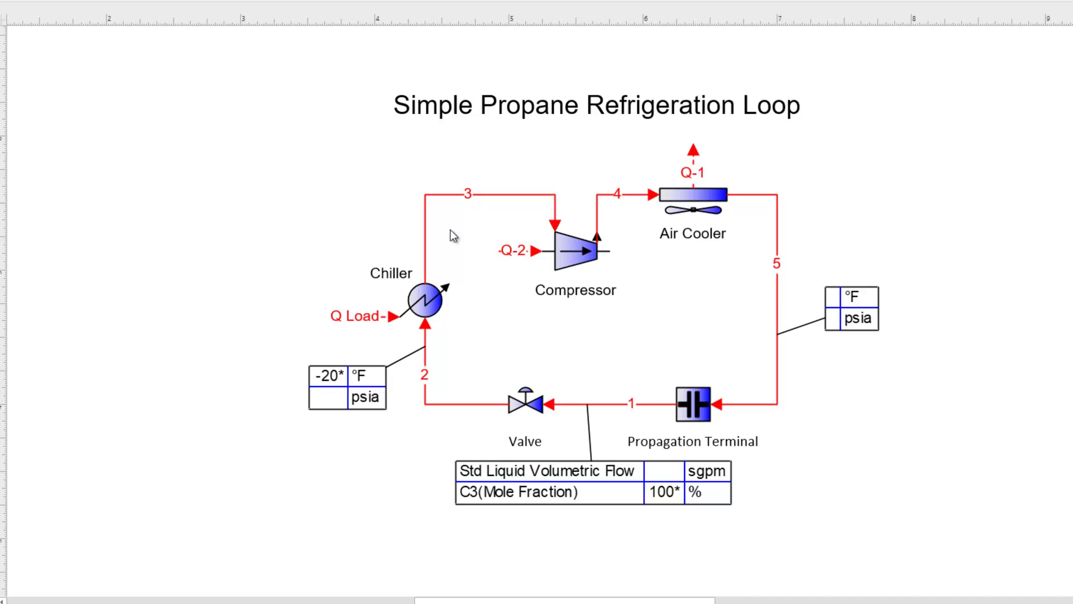
Set stream 3's total mole fraction vapor to 100%
{"action": "double_click", "coordinate": [432, 197]}
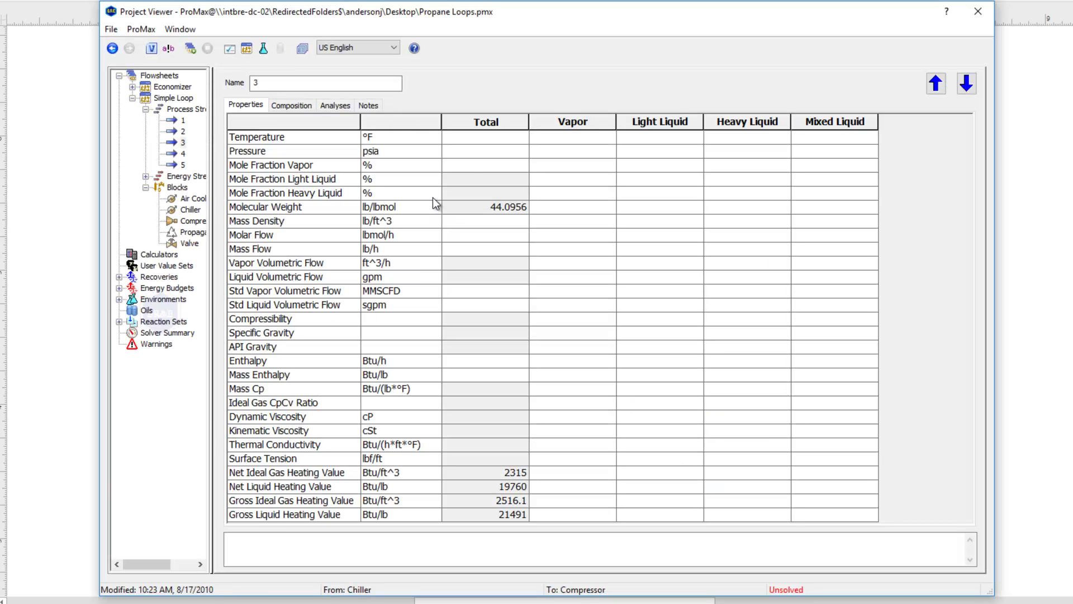
{"action": "left_click", "coordinate": [465, 166]}
{"action": "type", "text": "100"}
{"action": "key", "text": "Return"}
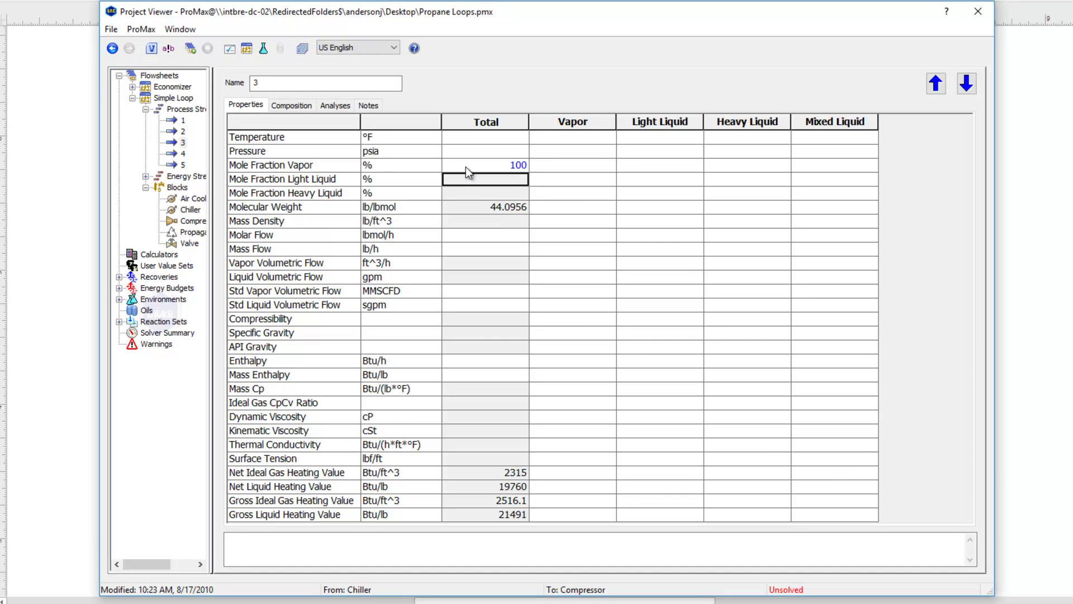
{"action": "left_click", "coordinate": [976, 11]}
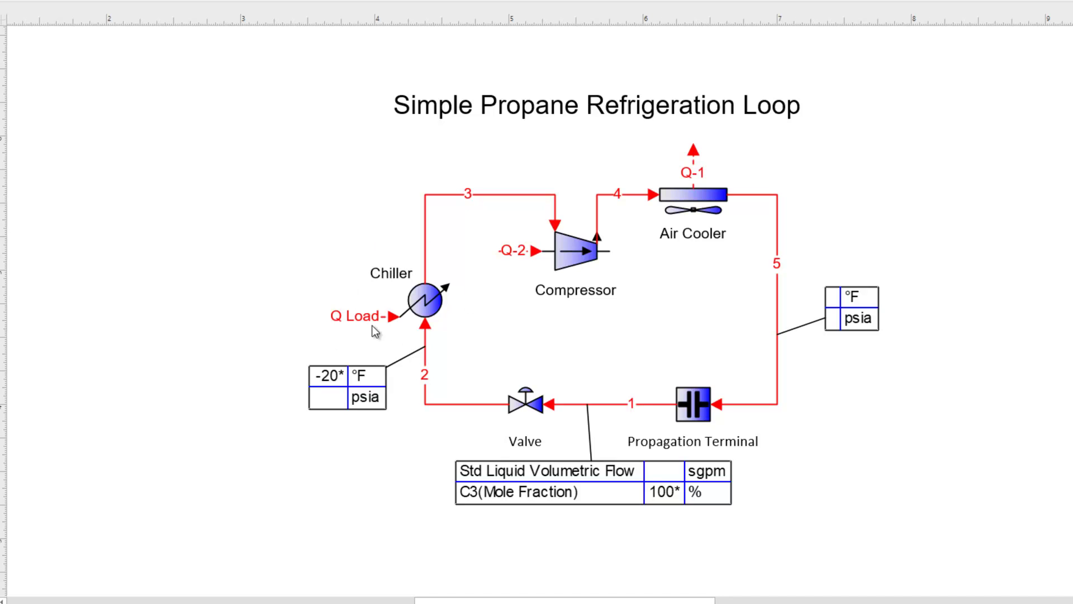
Switch the Chiller's heat duty unit to MMBtu/h and enter 1
{"action": "mouse_move", "coordinate": [429, 302]}
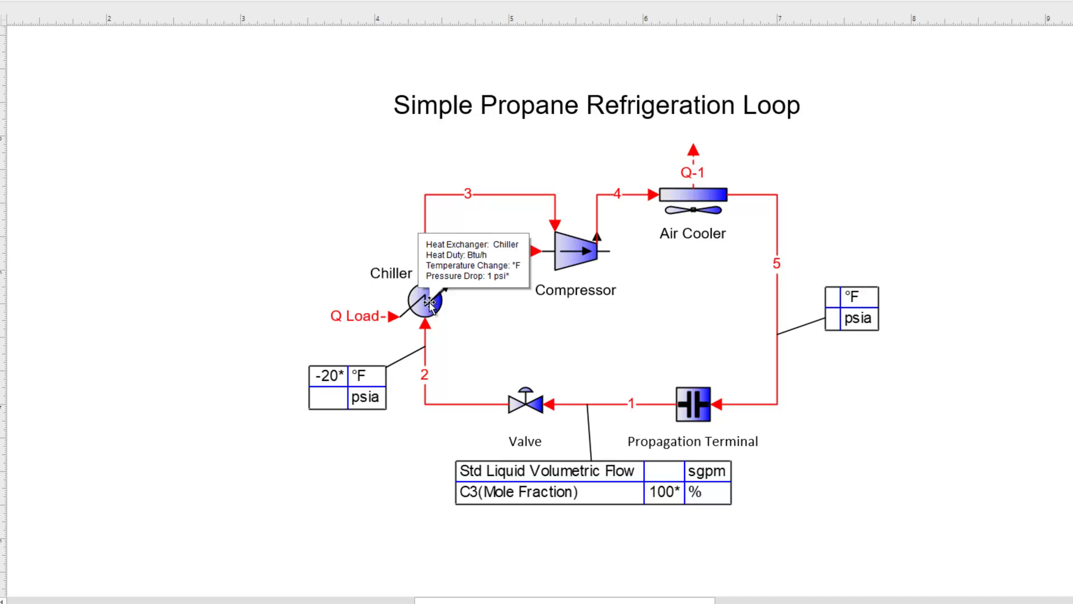
{"action": "double_click", "coordinate": [429, 303]}
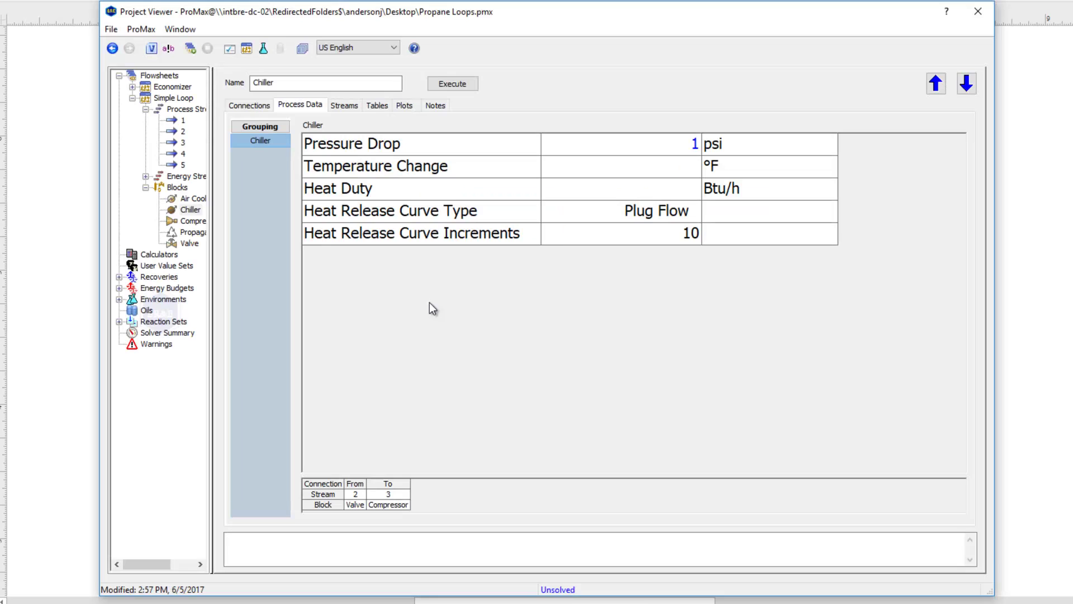
{"action": "left_click", "coordinate": [821, 189]}
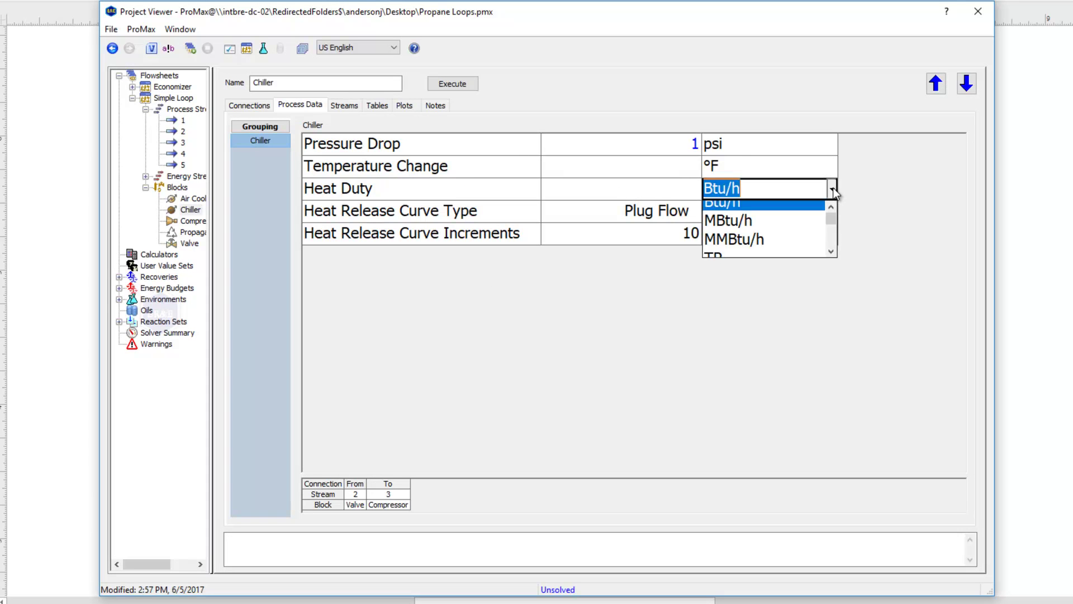
{"action": "left_click", "coordinate": [749, 234]}
{"action": "left_click", "coordinate": [665, 189]}
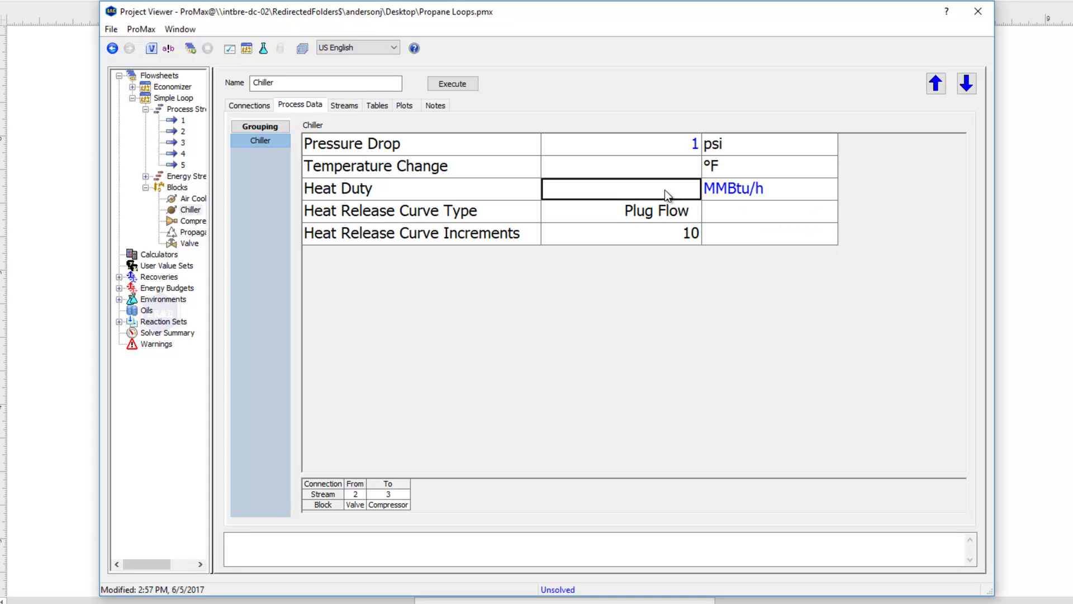
{"action": "type", "text": "1"}
{"action": "key", "text": "Return"}
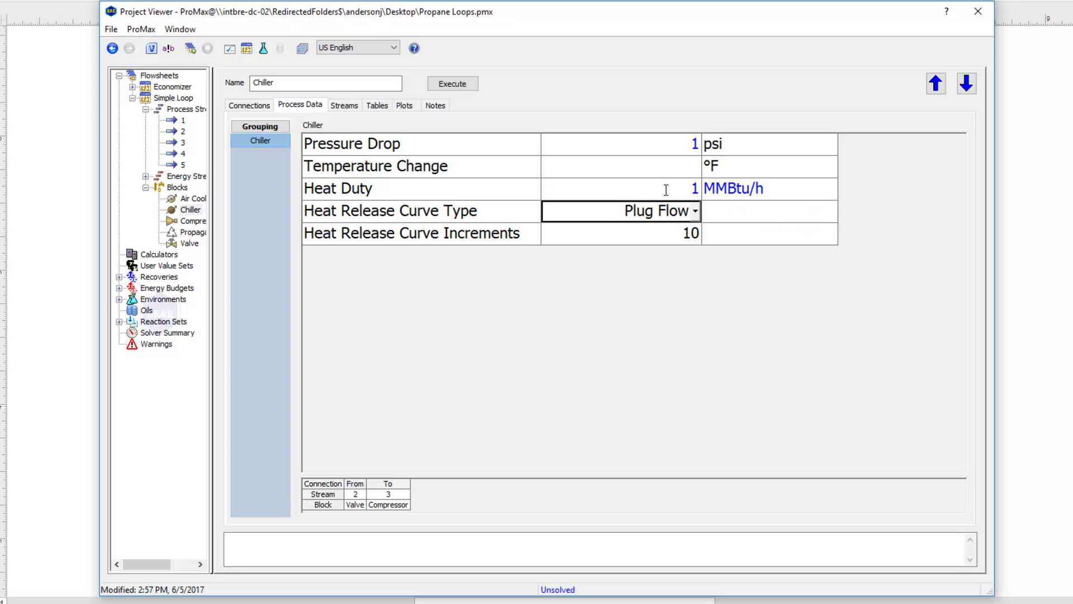
{"action": "left_click", "coordinate": [978, 11]}
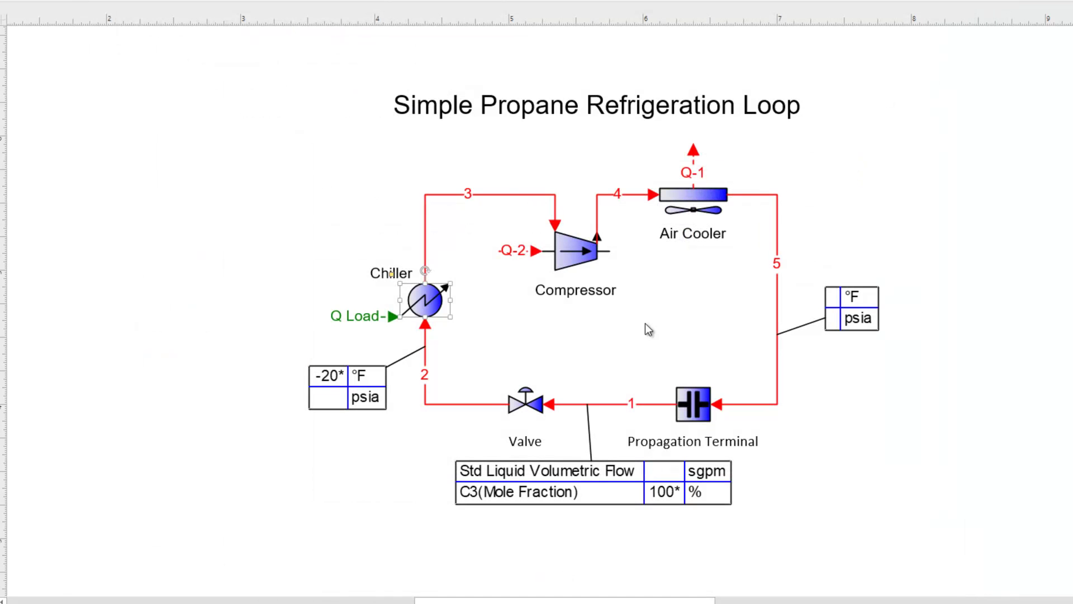
{"action": "left_click", "coordinate": [486, 338]}
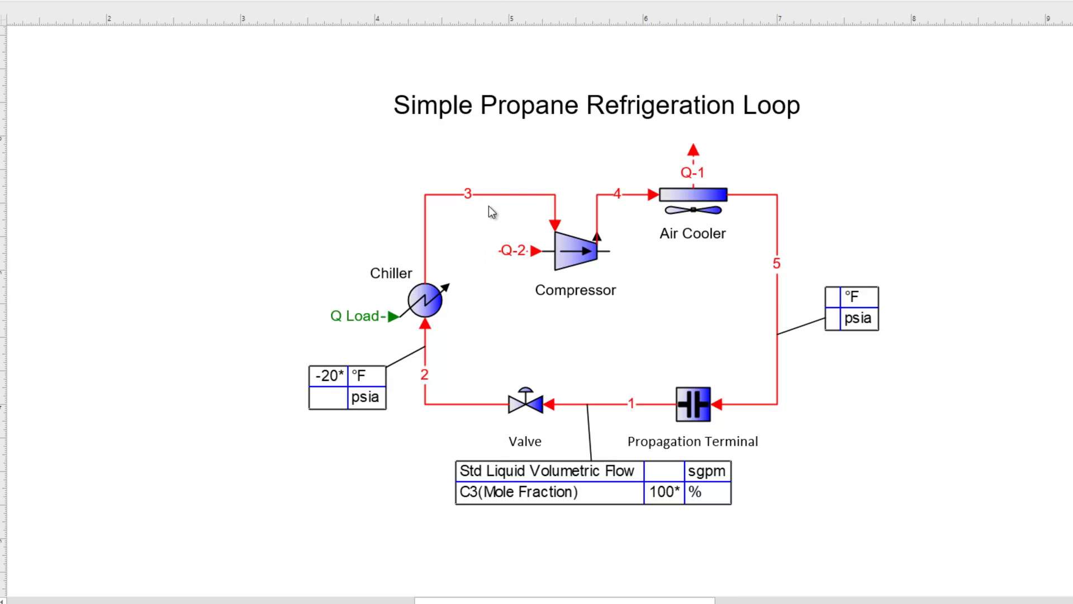
Enter 75% as the Compressor's isentropic (adiabatic) efficiency on Process Data
{"action": "double_click", "coordinate": [574, 257]}
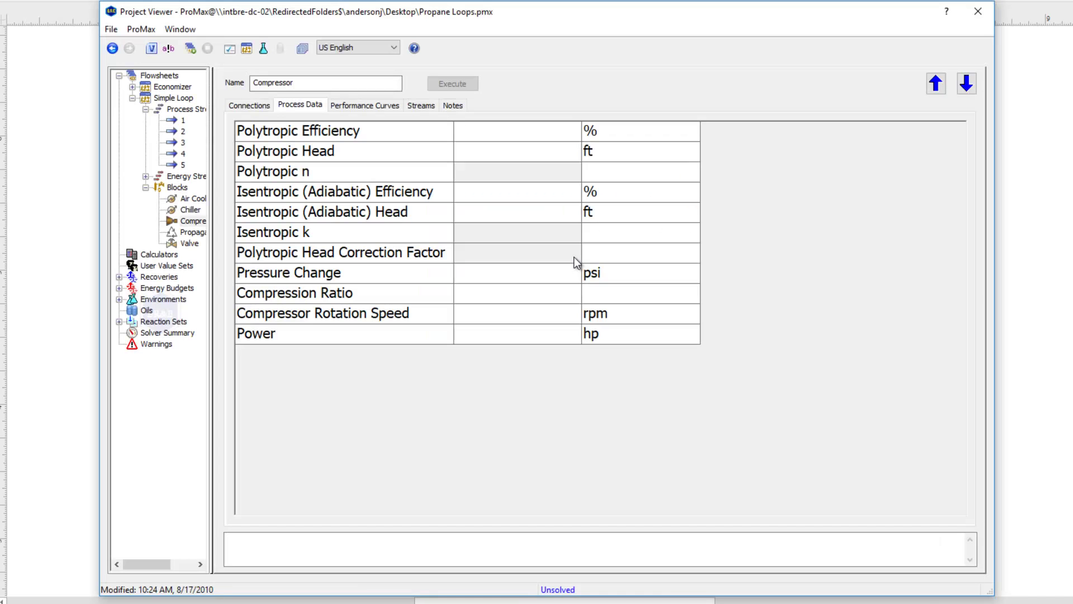
{"action": "left_click", "coordinate": [513, 200]}
{"action": "type", "text": "75"}
{"action": "key", "text": "Return"}
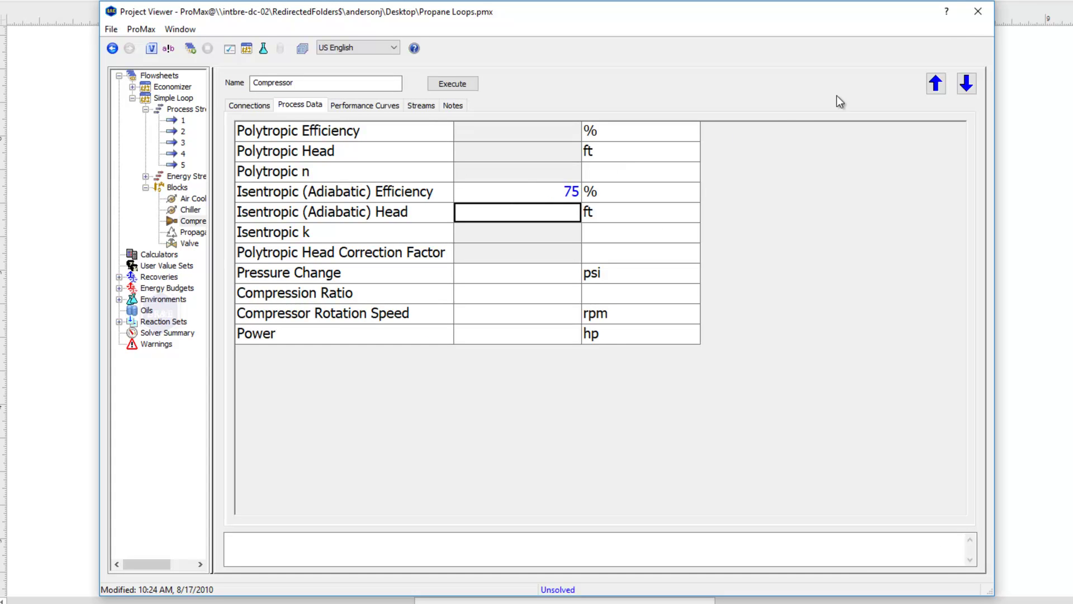
{"action": "left_click", "coordinate": [976, 12]}
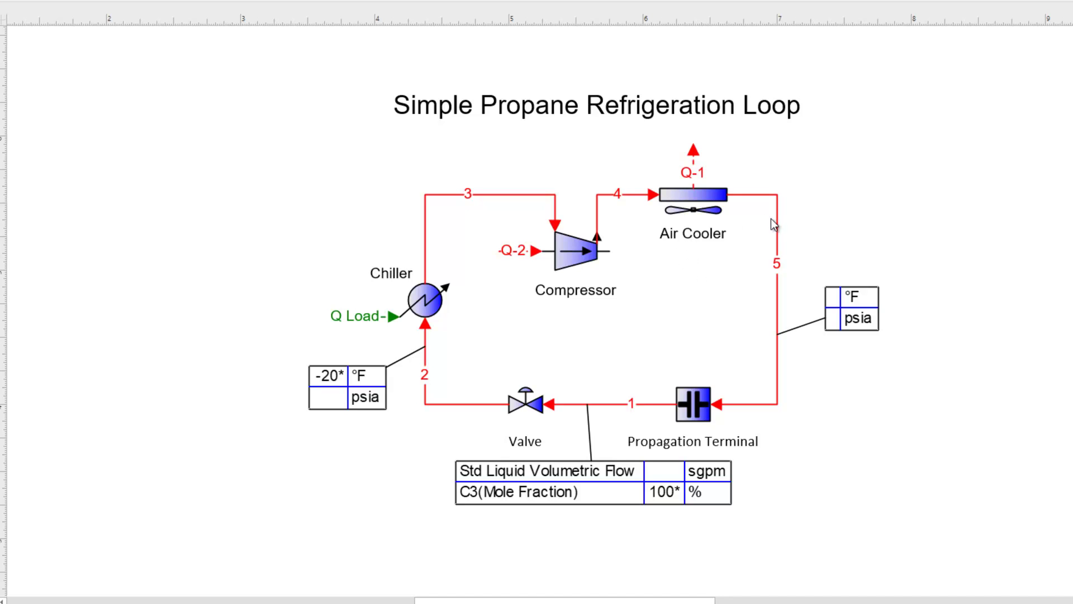
Enter 5 psi as the Air Cooler's pressure drop
{"action": "mouse_move", "coordinate": [776, 221]}
{"action": "double_click", "coordinate": [702, 202]}
{"action": "left_click", "coordinate": [579, 149]}
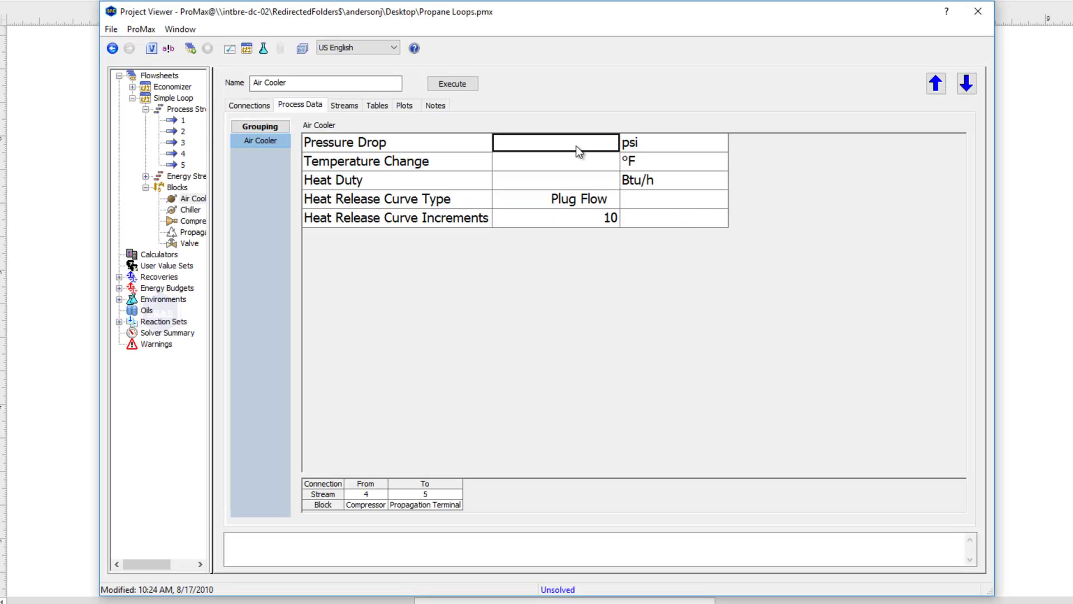
{"action": "type", "text": "5"}
{"action": "key", "text": "Return"}
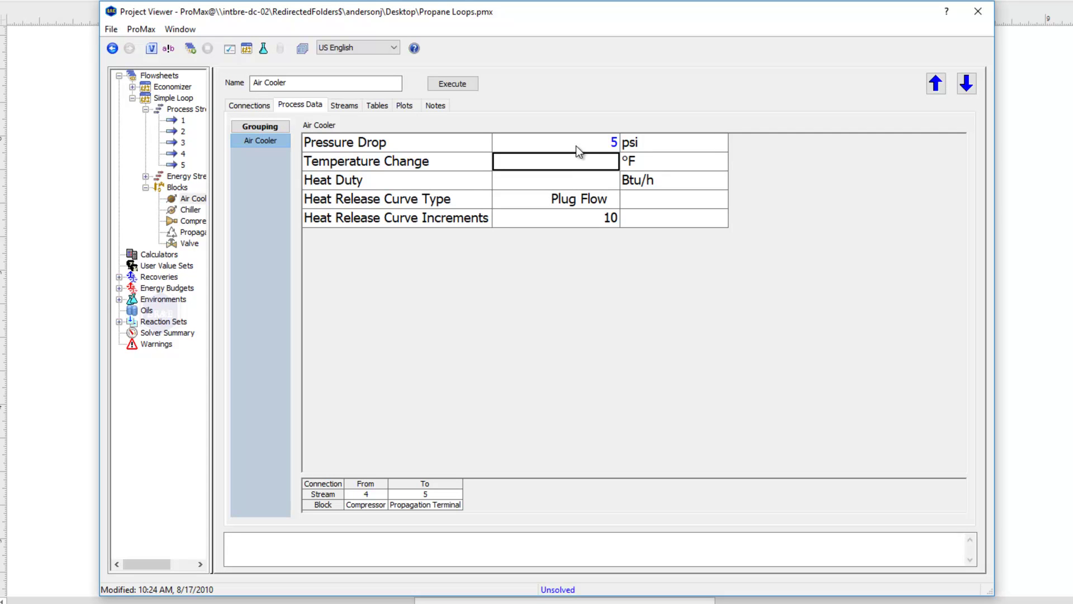
{"action": "left_click", "coordinate": [964, 12]}
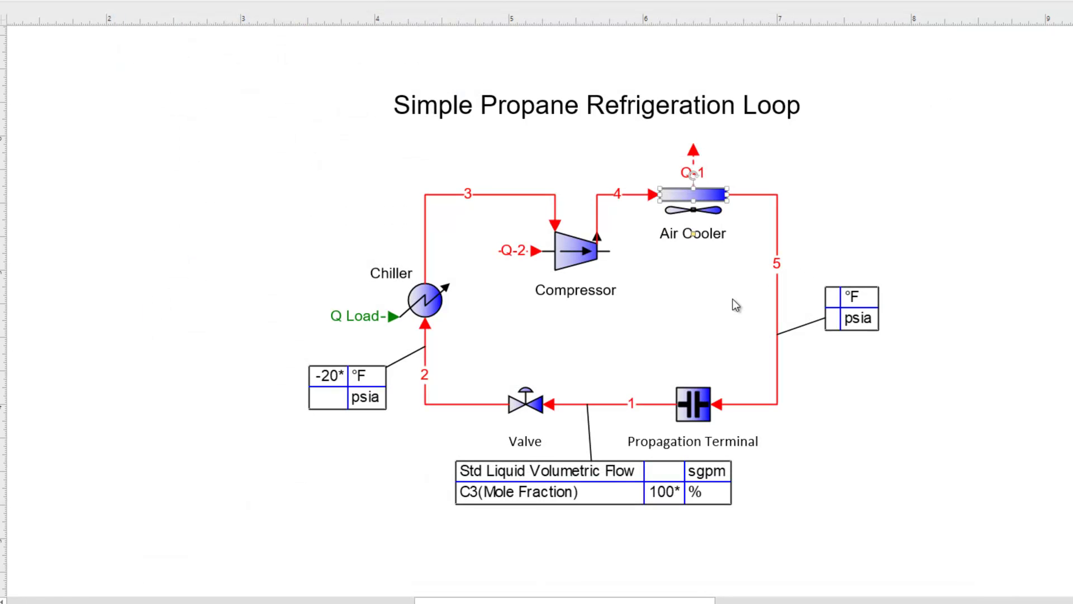
Specify stream 5 at 120 °F and 0 vapor fraction, giving a 245.39 psia pressure
{"action": "double_click", "coordinate": [776, 240]}
{"action": "left_click", "coordinate": [472, 141]}
{"action": "type", "text": "120"}
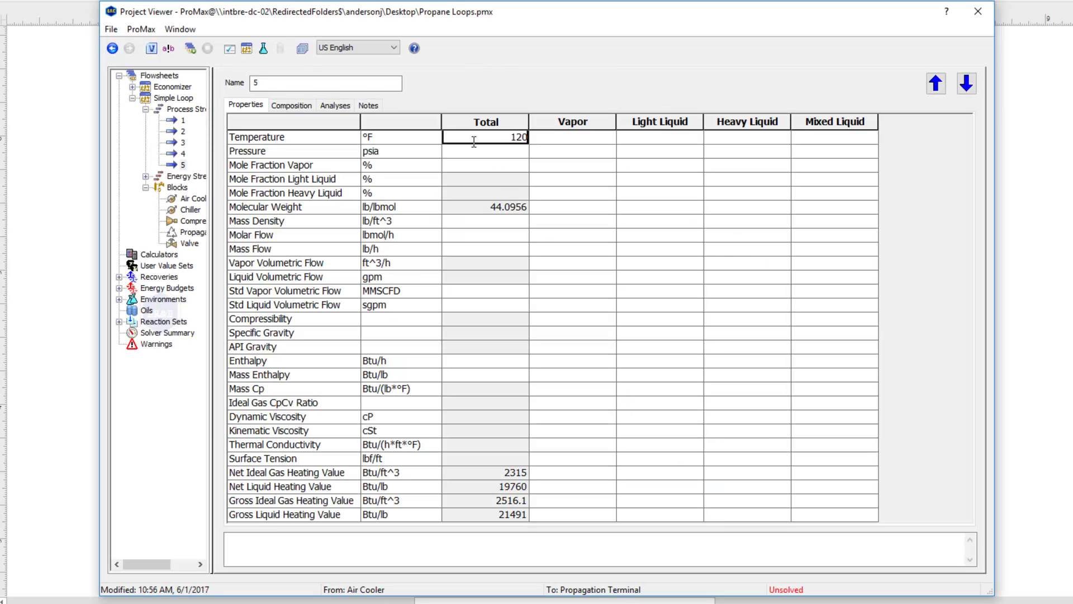
{"action": "key", "text": "Return"}
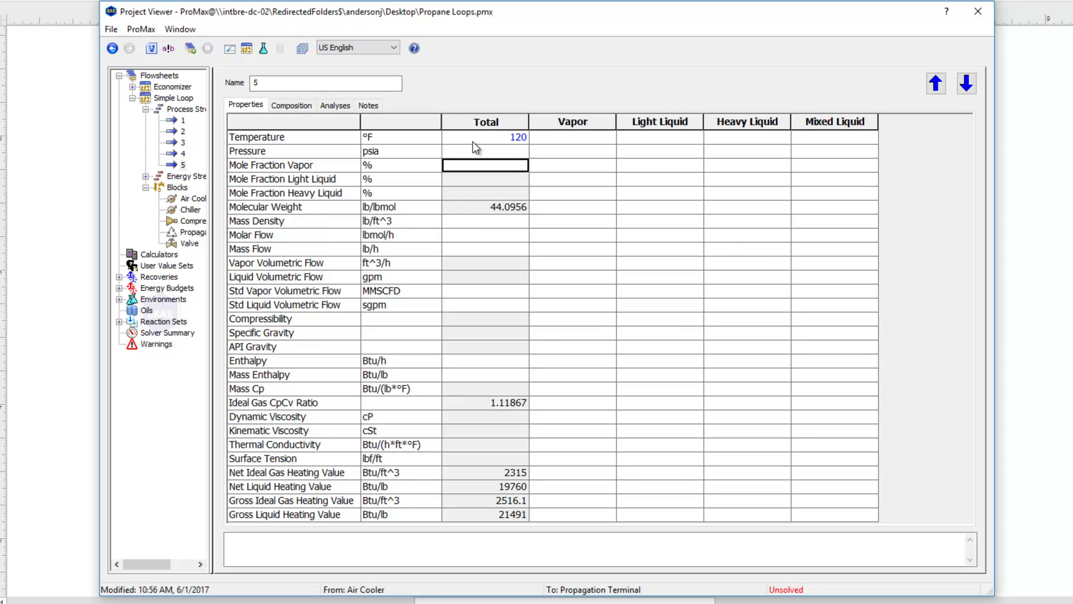
{"action": "type", "text": "0"}
{"action": "key", "text": "Return"}
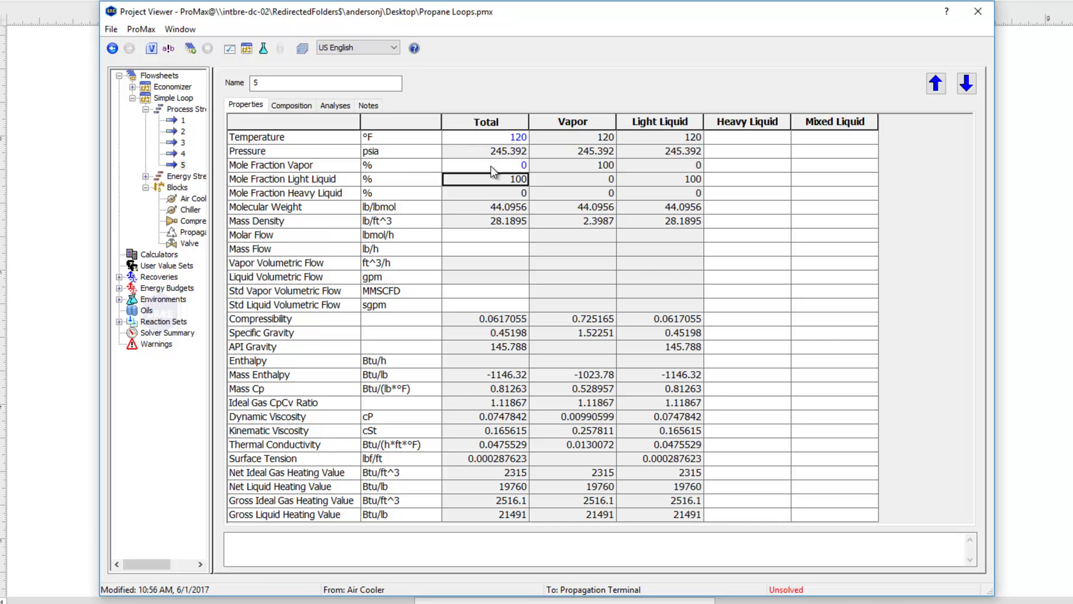
{"action": "left_click", "coordinate": [494, 154]}
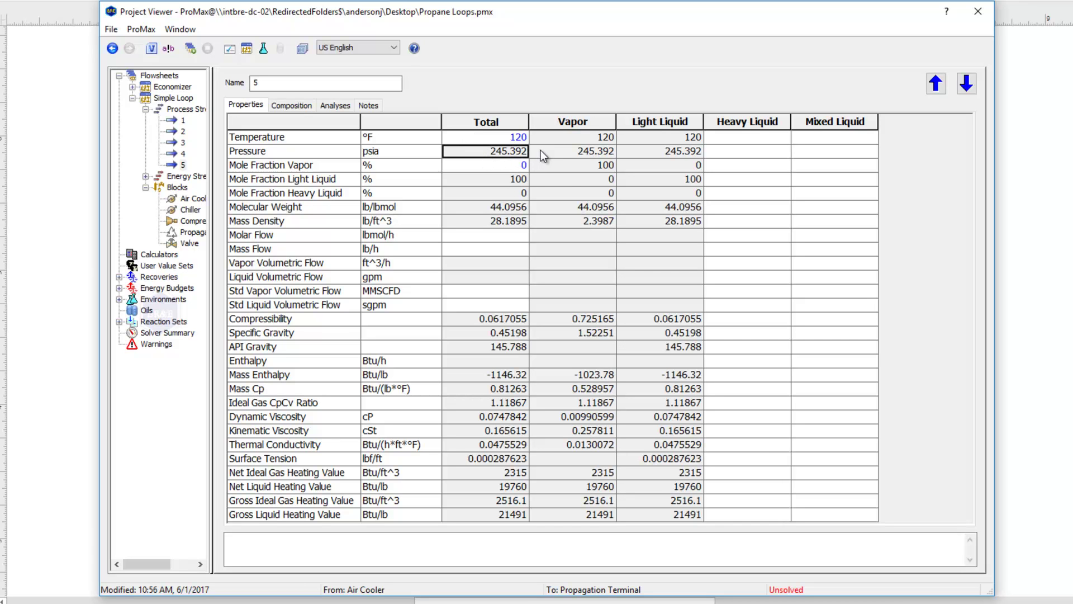
{"action": "mouse_move", "coordinate": [541, 150]}
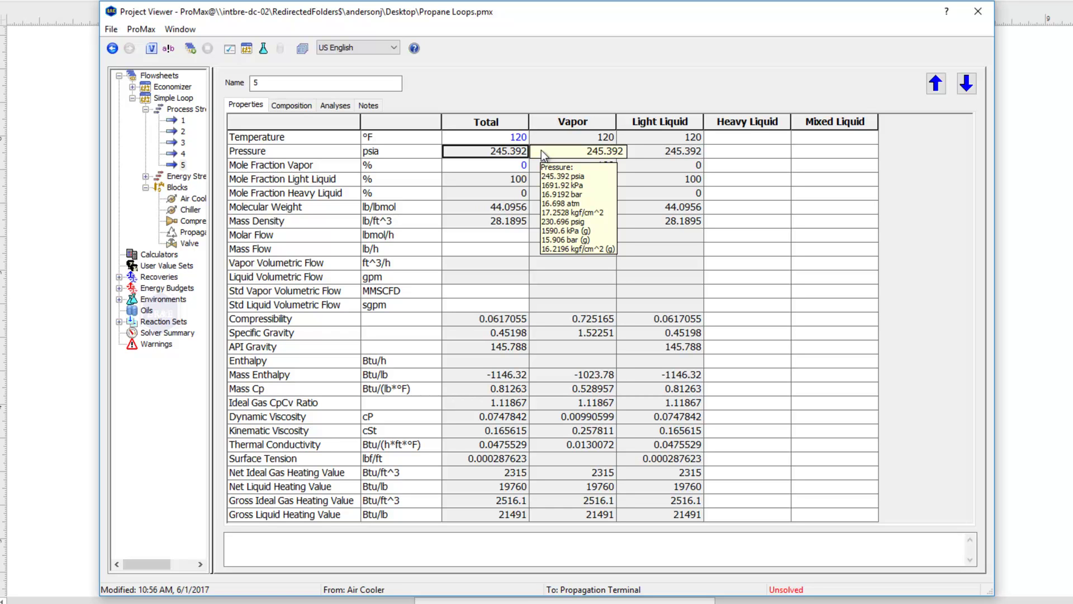
{"action": "left_click", "coordinate": [977, 11]}
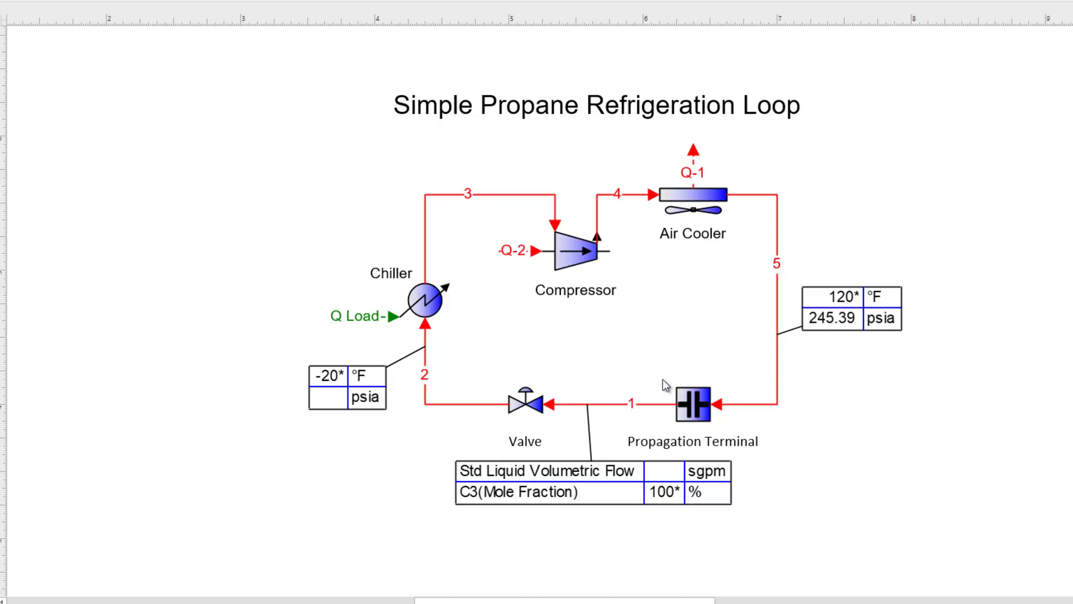
Tick Vapor Fraction as a propagated variable on the Propagation Terminal
{"action": "double_click", "coordinate": [695, 400]}
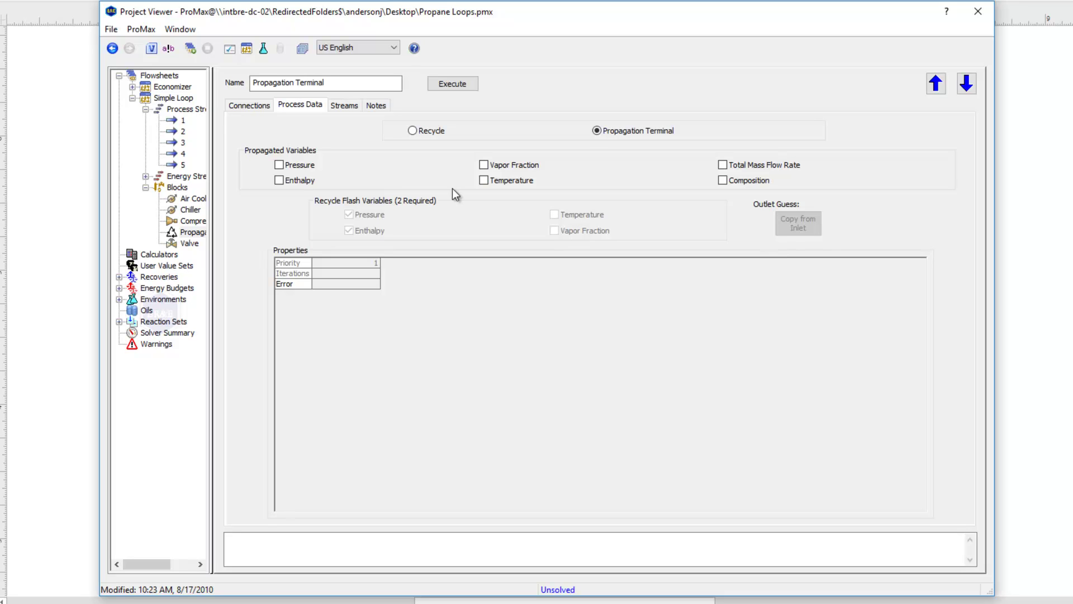
{"action": "left_click", "coordinate": [484, 165]}
{"action": "left_click", "coordinate": [978, 14]}
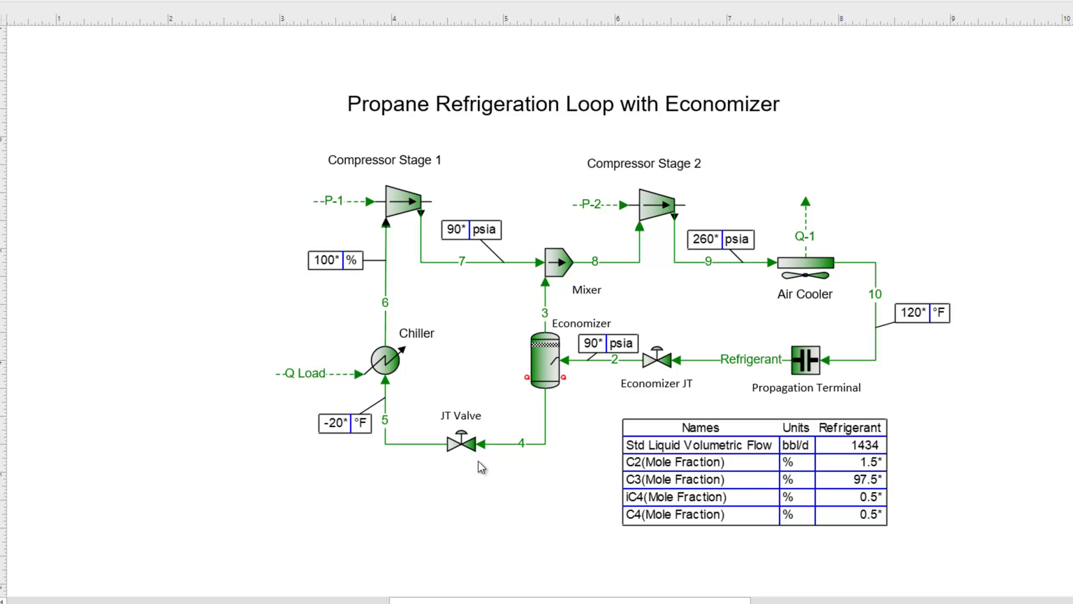
{"action": "mouse_move", "coordinate": [537, 369]}
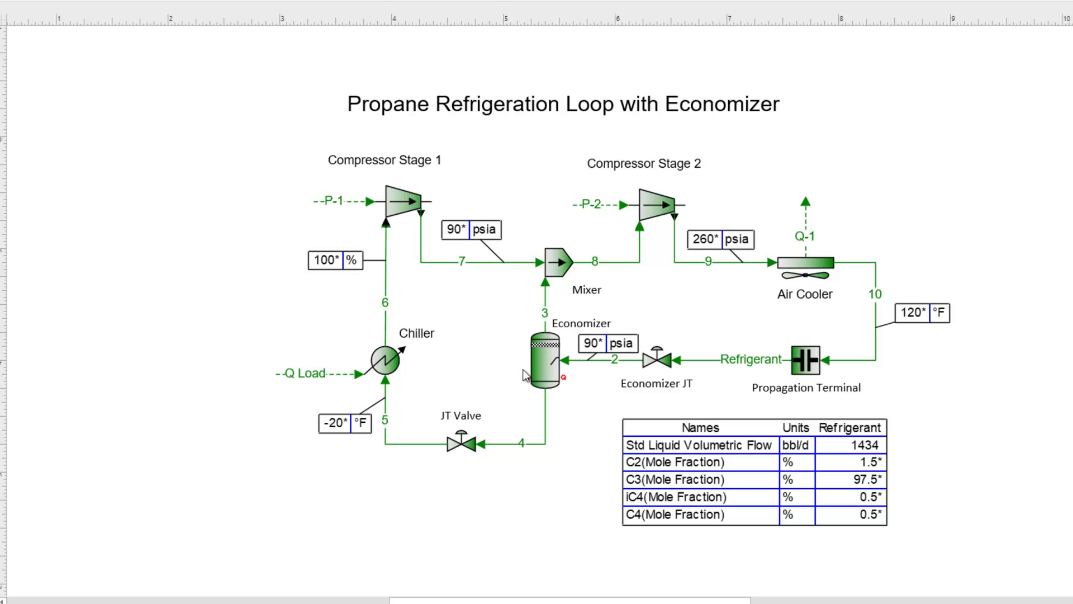